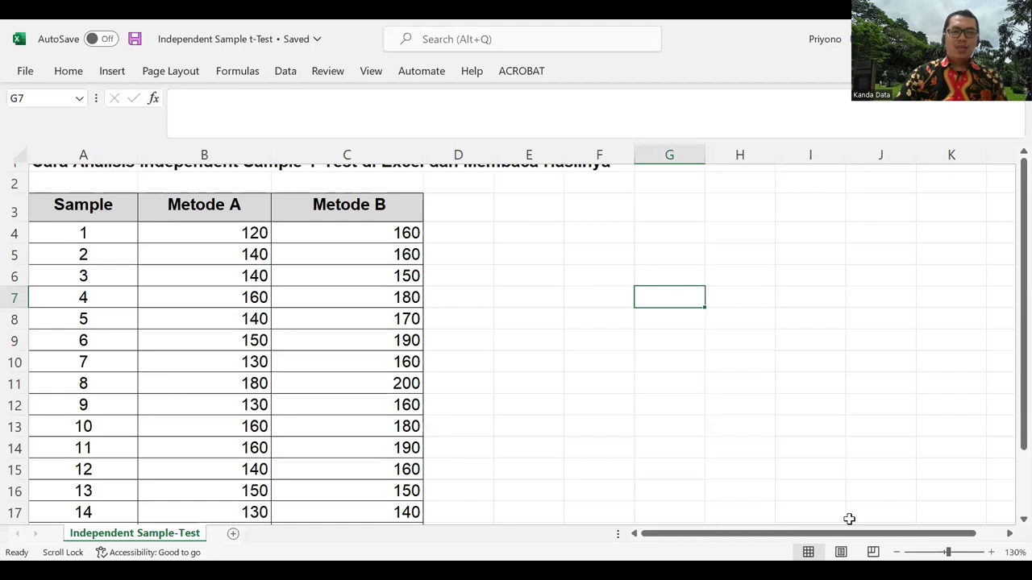
- Open the Data Analysis tools from the Data tab
{"action": "scroll", "coordinate": [849, 520], "scroll_direction": "up", "scroll_amount": 1}
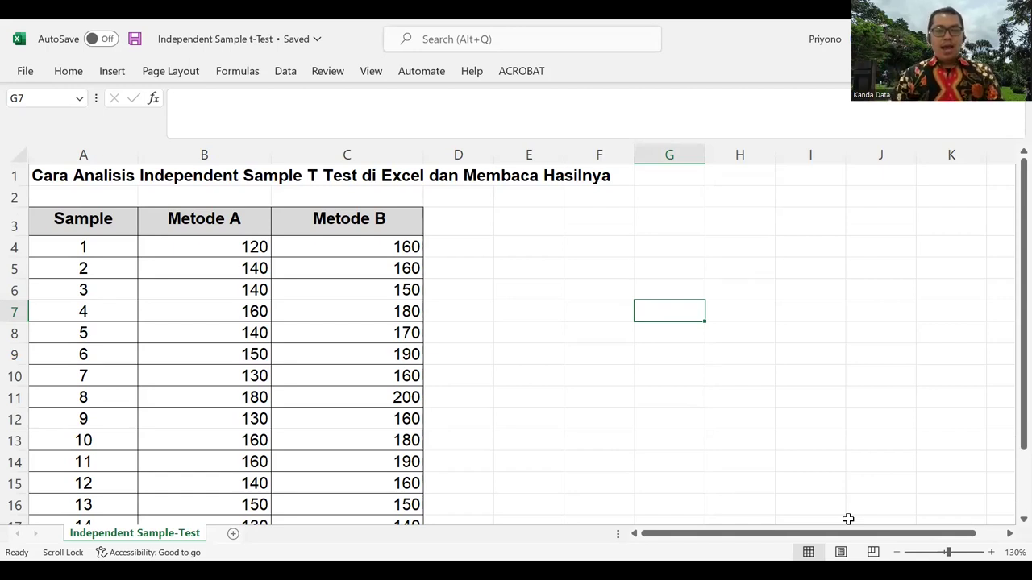
{"action": "scroll", "coordinate": [325, 470], "scroll_direction": "down", "scroll_amount": 1}
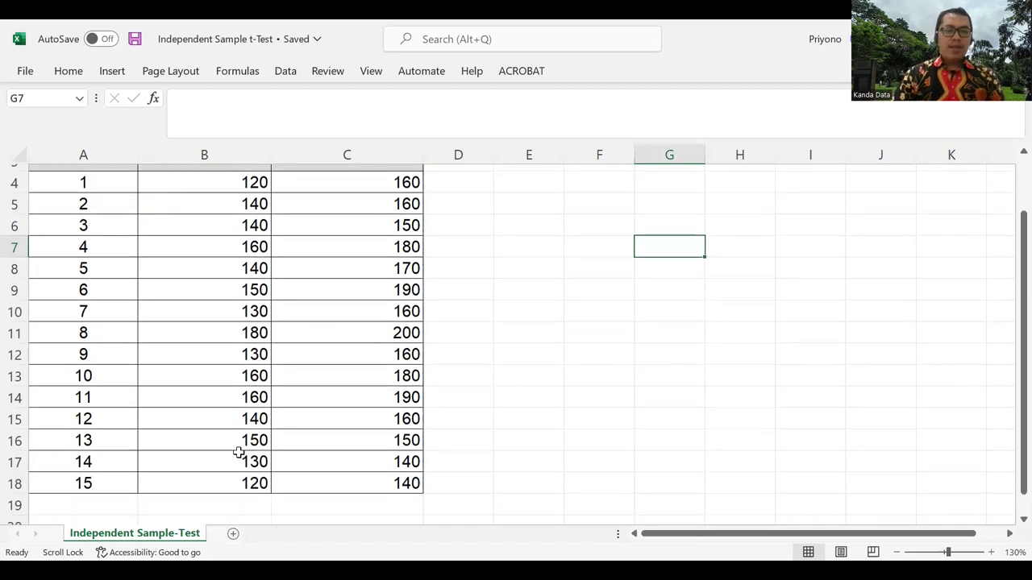
{"action": "scroll", "coordinate": [239, 453], "scroll_direction": "up", "scroll_amount": 1}
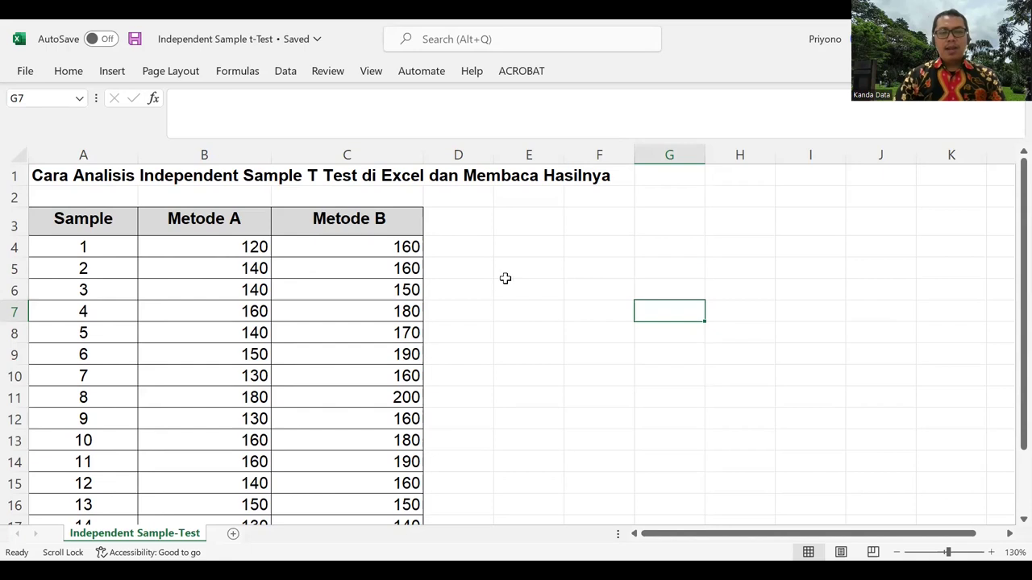
{"action": "scroll", "coordinate": [477, 294], "scroll_direction": "down", "scroll_amount": 2}
{"action": "scroll", "coordinate": [465, 320], "scroll_direction": "down", "scroll_amount": 1}
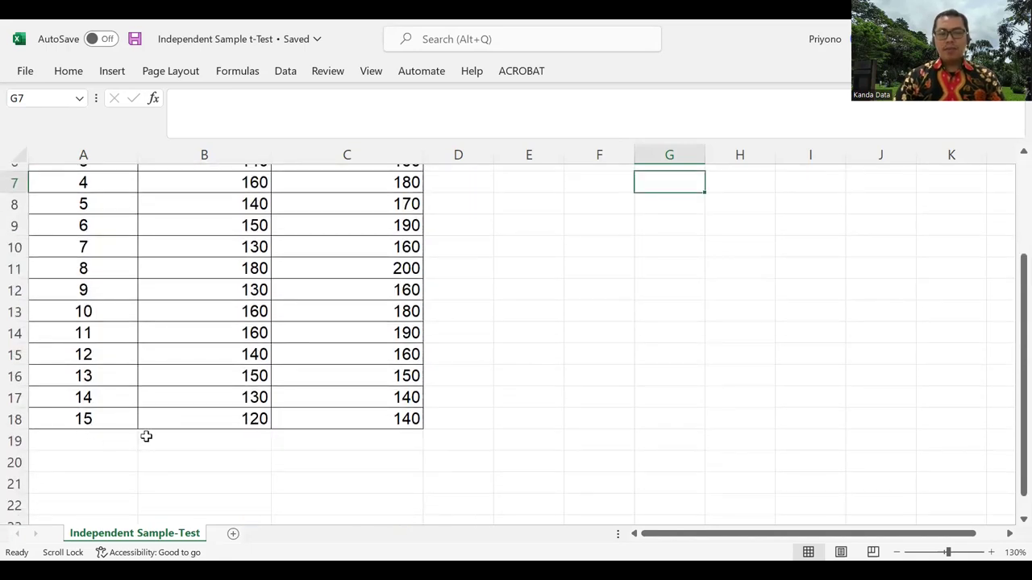
{"action": "scroll", "coordinate": [475, 375], "scroll_direction": "up", "scroll_amount": 2}
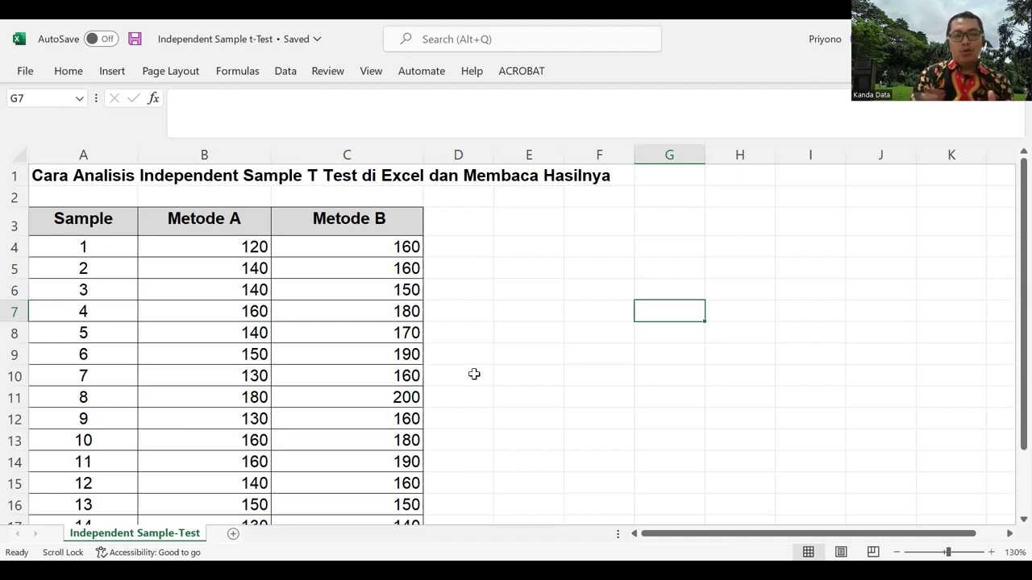
{"action": "scroll", "coordinate": [221, 266], "scroll_direction": "down", "scroll_amount": 3}
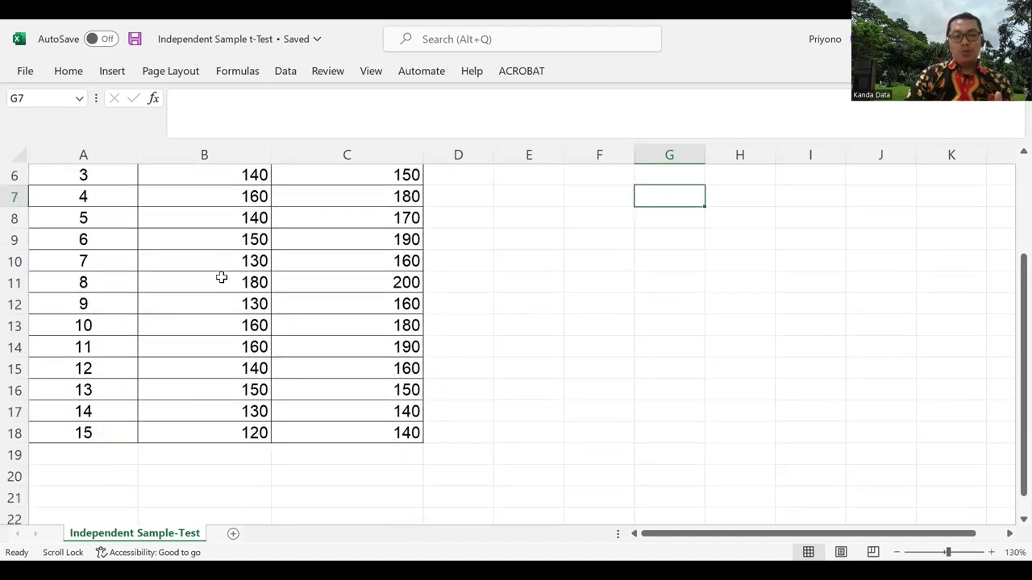
{"action": "scroll", "coordinate": [220, 279], "scroll_direction": "up", "scroll_amount": 2}
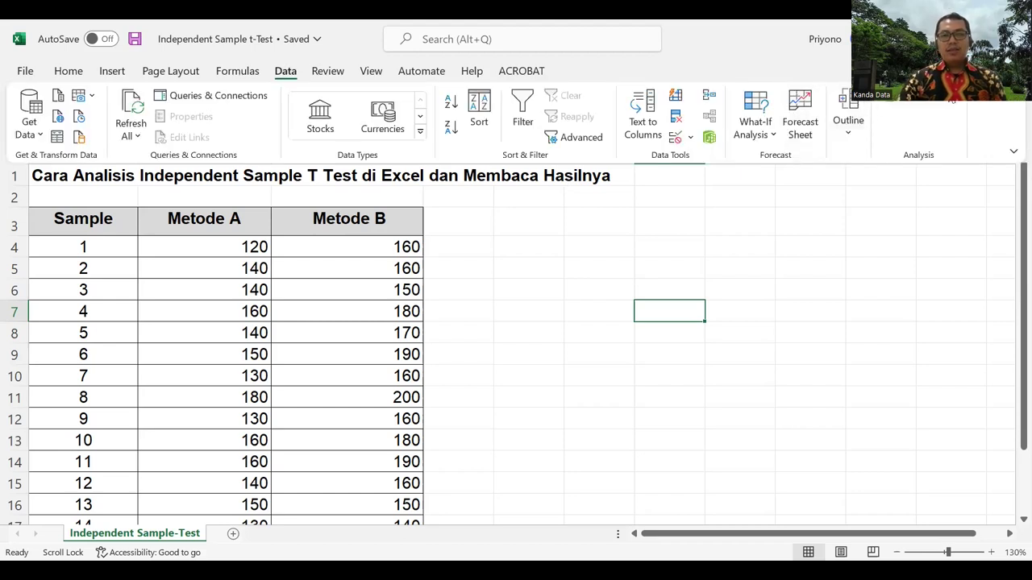
{"action": "left_click", "coordinate": [887, 105]}
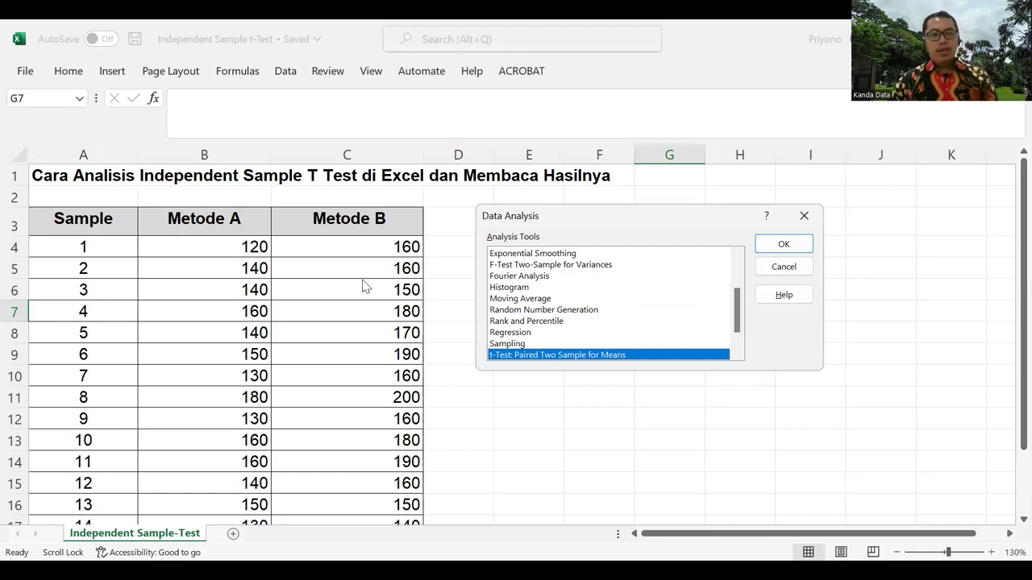
- Select 't-Test: Two-Sample Assuming Equal Variances' from the analysis list
{"action": "scroll", "coordinate": [532, 295], "scroll_direction": "down", "scroll_amount": 1}
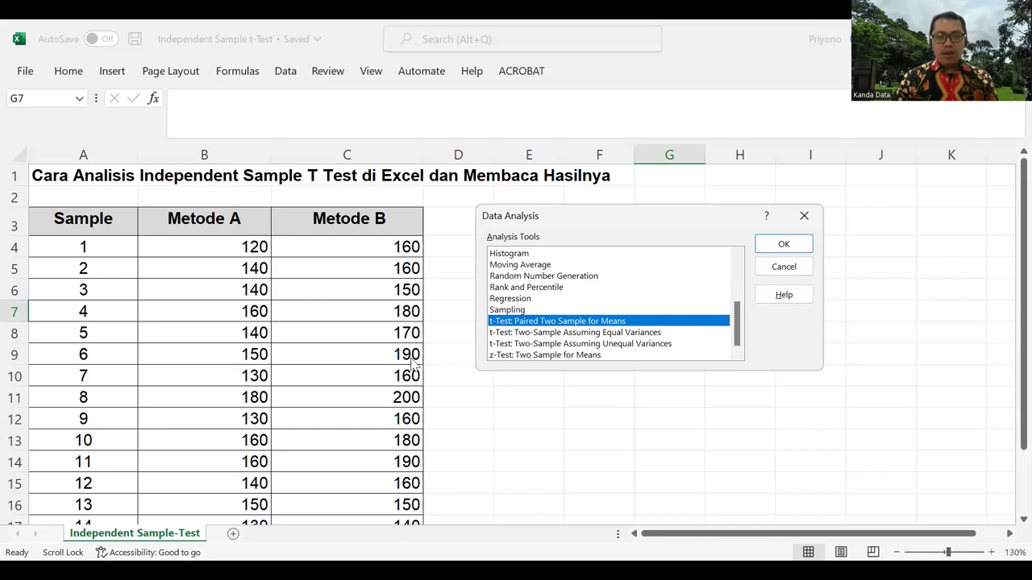
{"action": "left_click", "coordinate": [543, 334]}
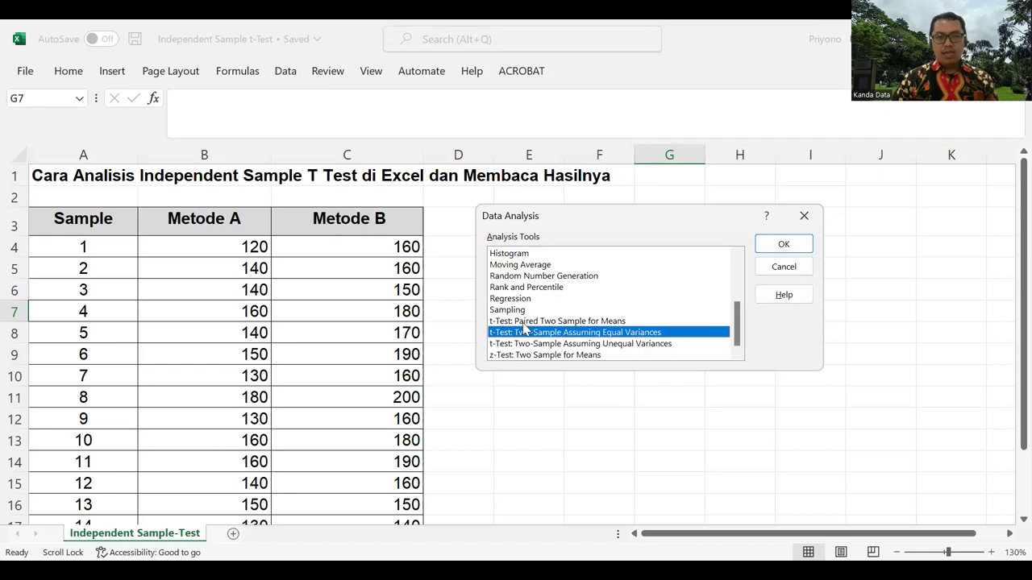
{"action": "left_click", "coordinate": [572, 345]}
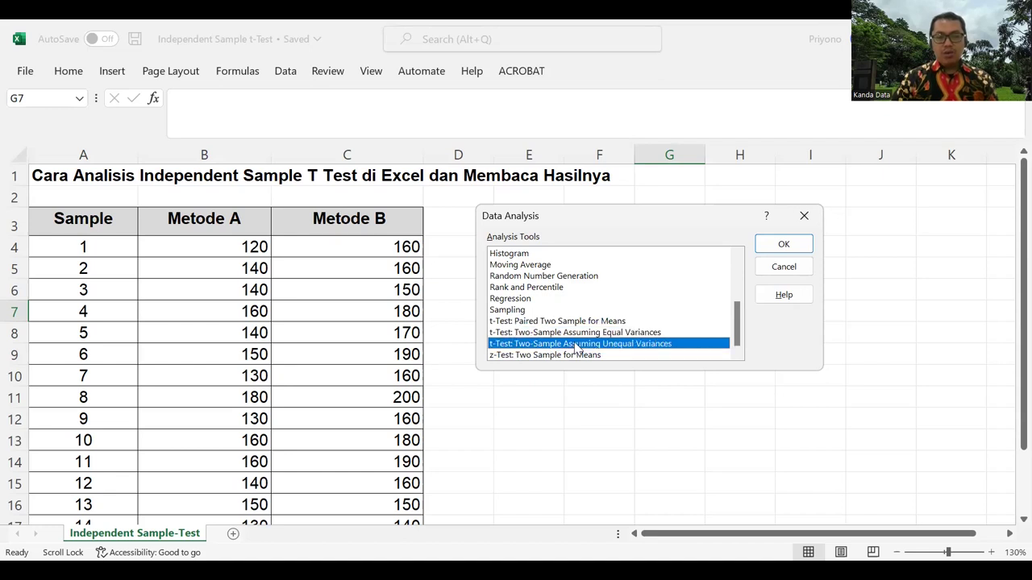
{"action": "left_click", "coordinate": [578, 333]}
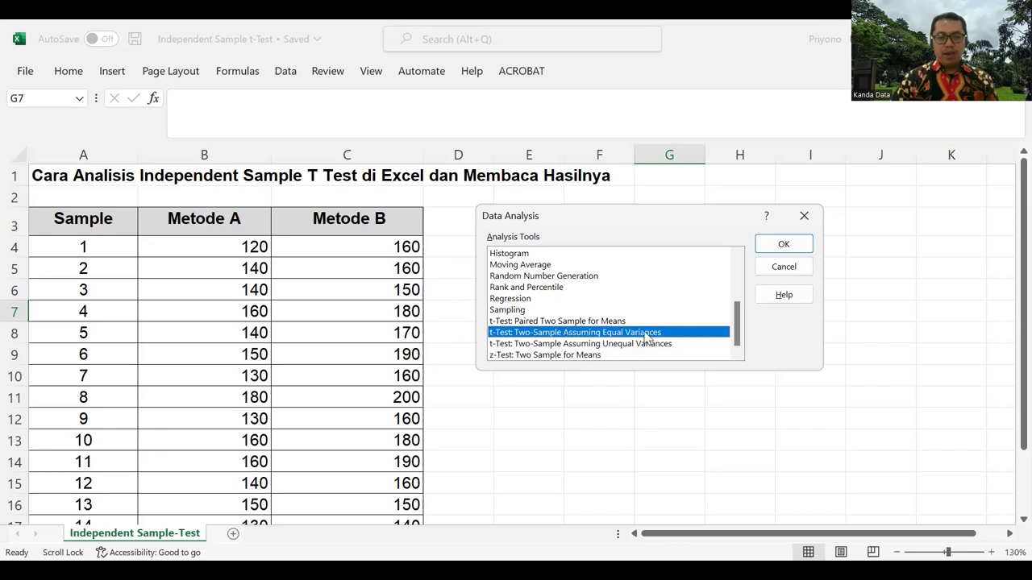
- Confirm the equal-variance t-test and set Variable 1 Range to the Metode A values B3:B18
{"action": "left_click", "coordinate": [783, 248]}
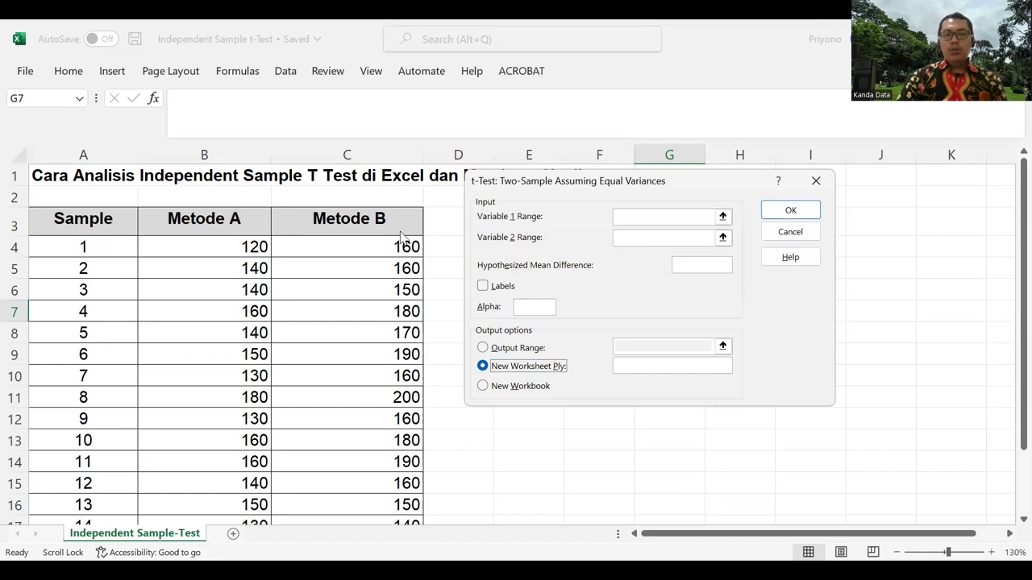
{"action": "left_click", "coordinate": [720, 219]}
{"action": "left_click", "coordinate": [722, 216]}
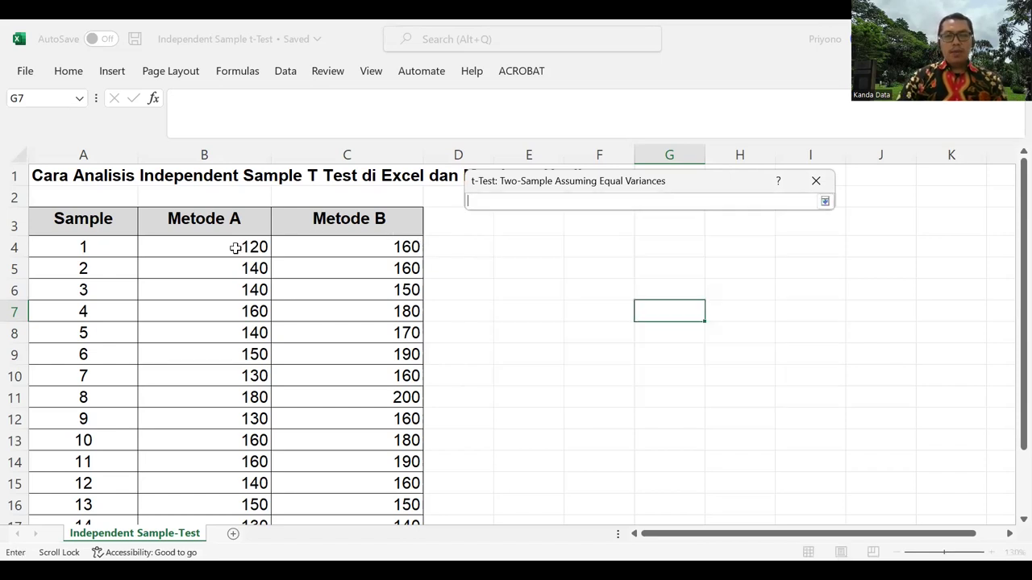
{"action": "left_click", "coordinate": [225, 223]}
{"action": "left_click_drag", "start_coordinate": [225, 224], "coordinate": [226, 385]}
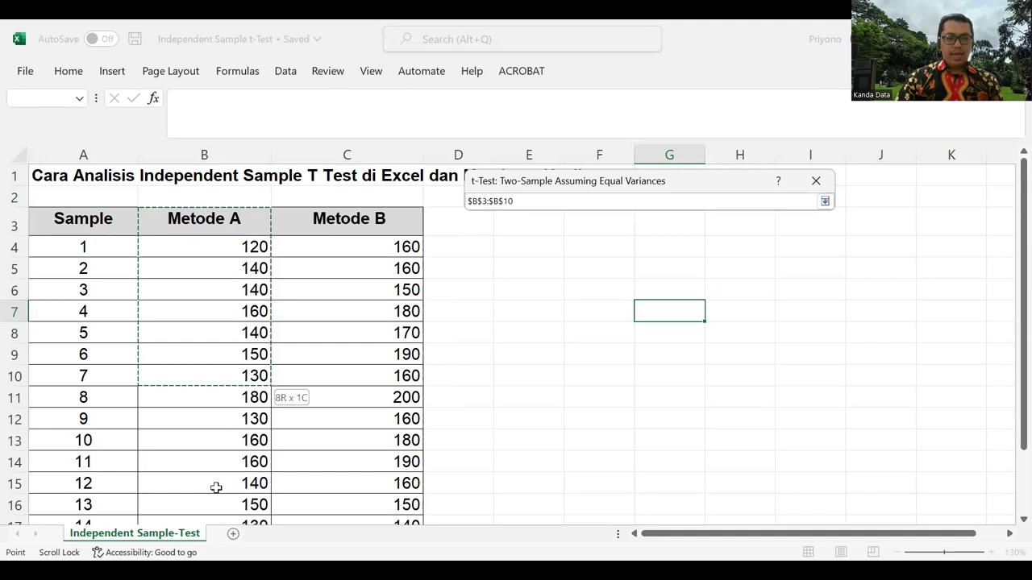
{"action": "key", "text": "ctrl+shift+Down"}
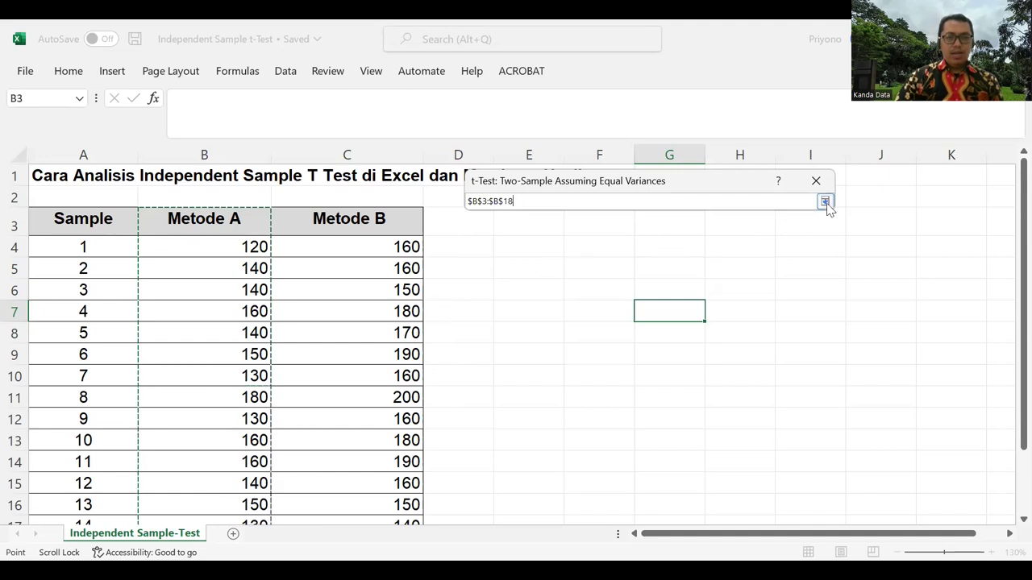
{"action": "left_click", "coordinate": [825, 203]}
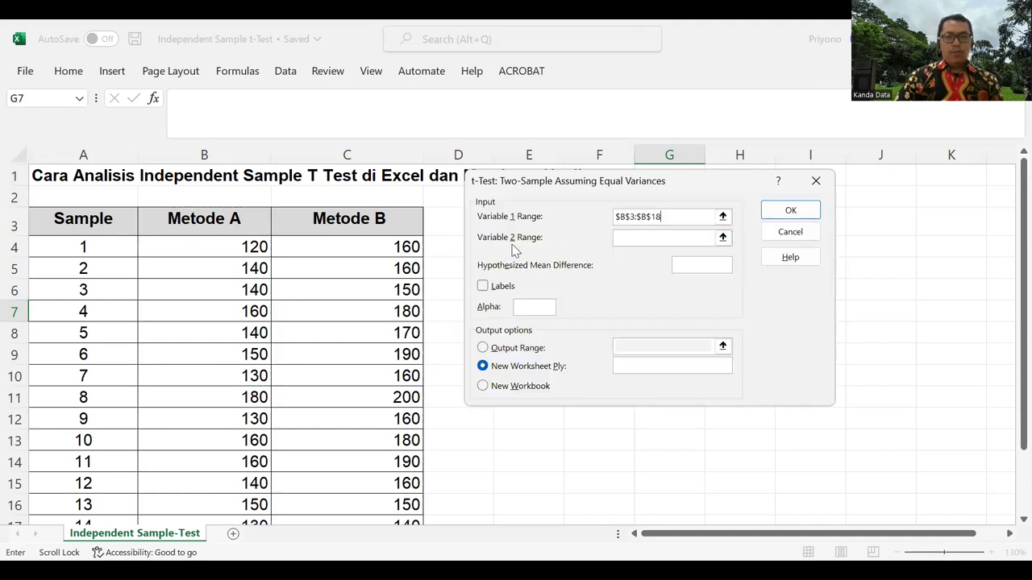
- Set Variable 2 Range to the Metode B values C3:C18
{"action": "left_click", "coordinate": [702, 237]}
{"action": "left_click", "coordinate": [723, 238]}
{"action": "left_click", "coordinate": [392, 229]}
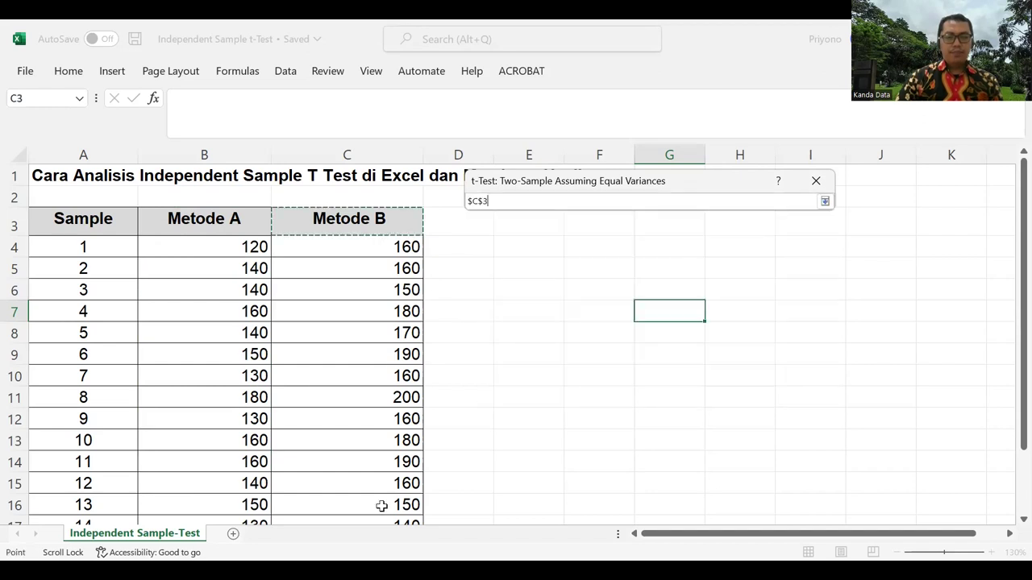
{"action": "key", "text": "ctrl+shift+Down"}
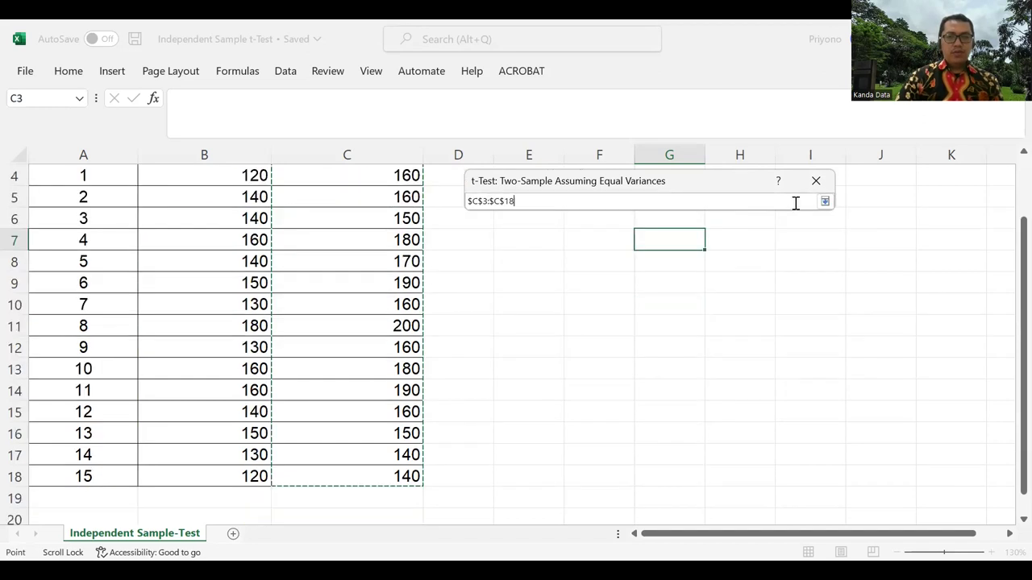
{"action": "left_click", "coordinate": [824, 201]}
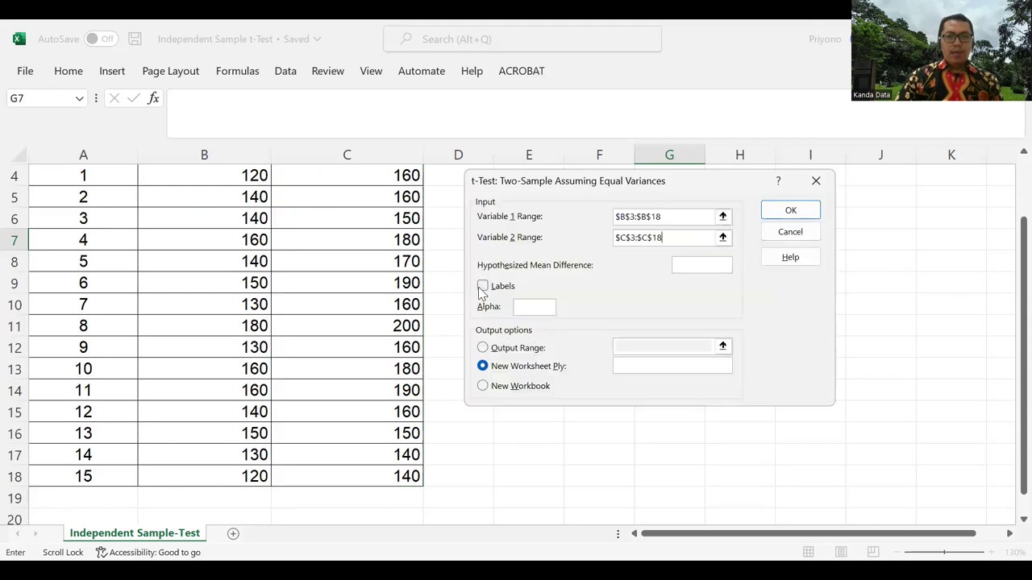
- Turn on Labels, enter hypothesized mean difference 0 and alpha 0.05, and choose Output Range
{"action": "left_click", "coordinate": [482, 286]}
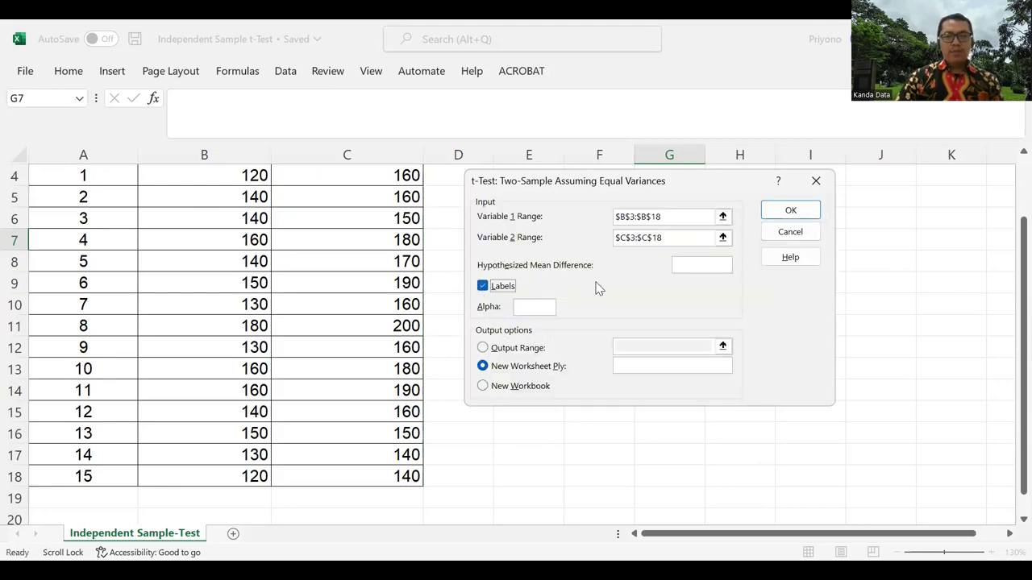
{"action": "left_click", "coordinate": [700, 266]}
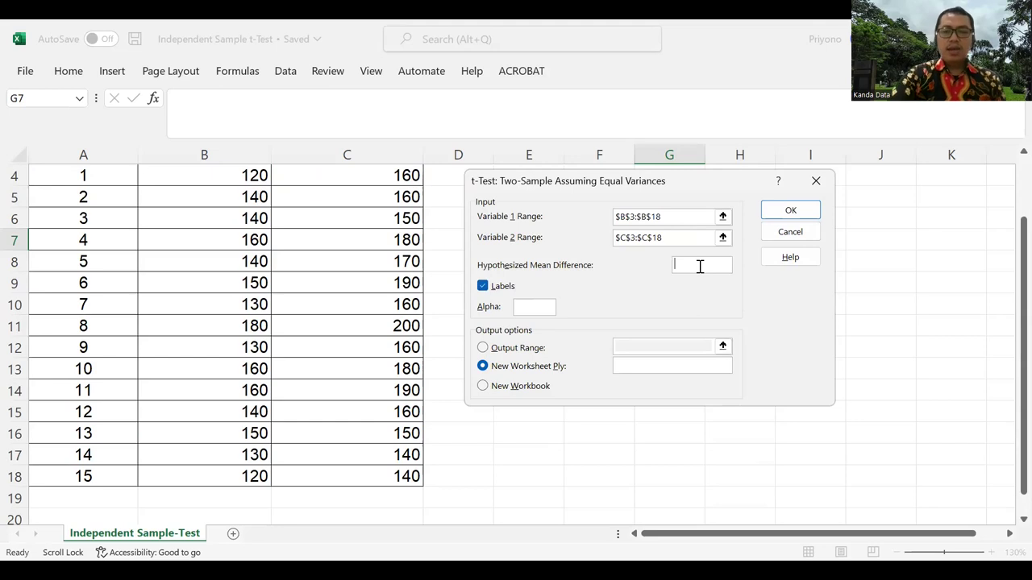
{"action": "type", "text": "0"}
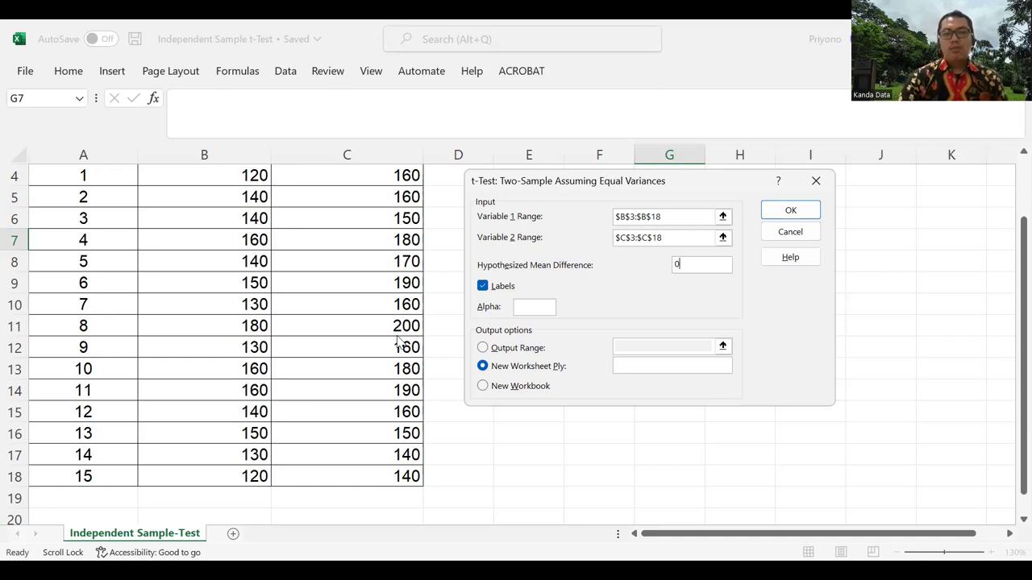
{"action": "left_click", "coordinate": [539, 310]}
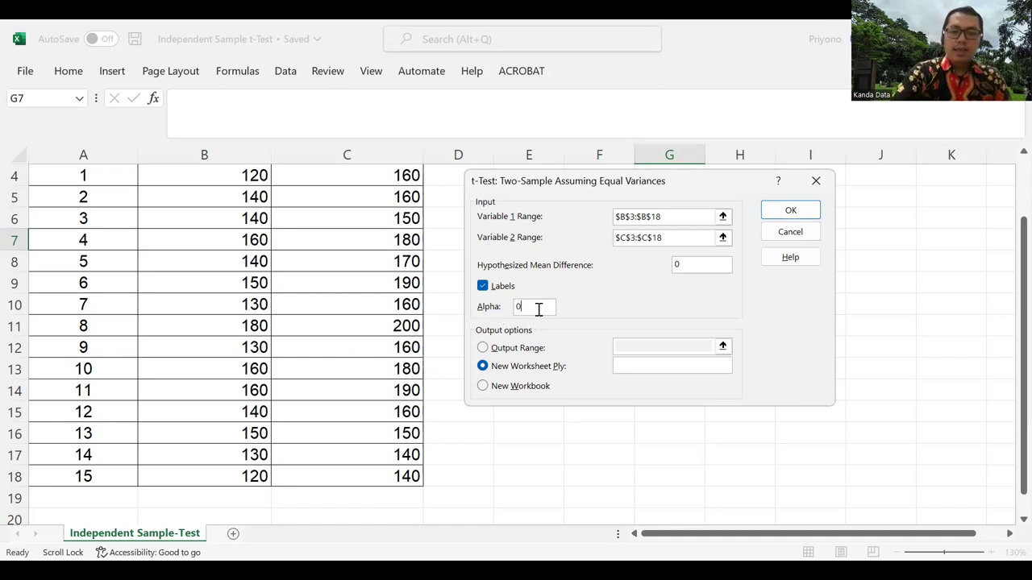
{"action": "type", "text": "0.05"}
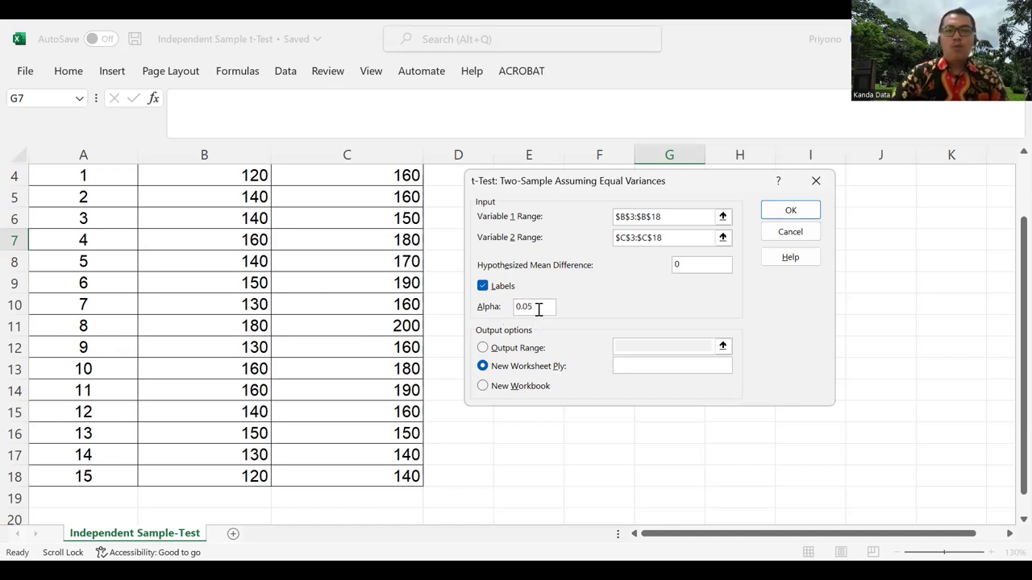
{"action": "left_click", "coordinate": [483, 348]}
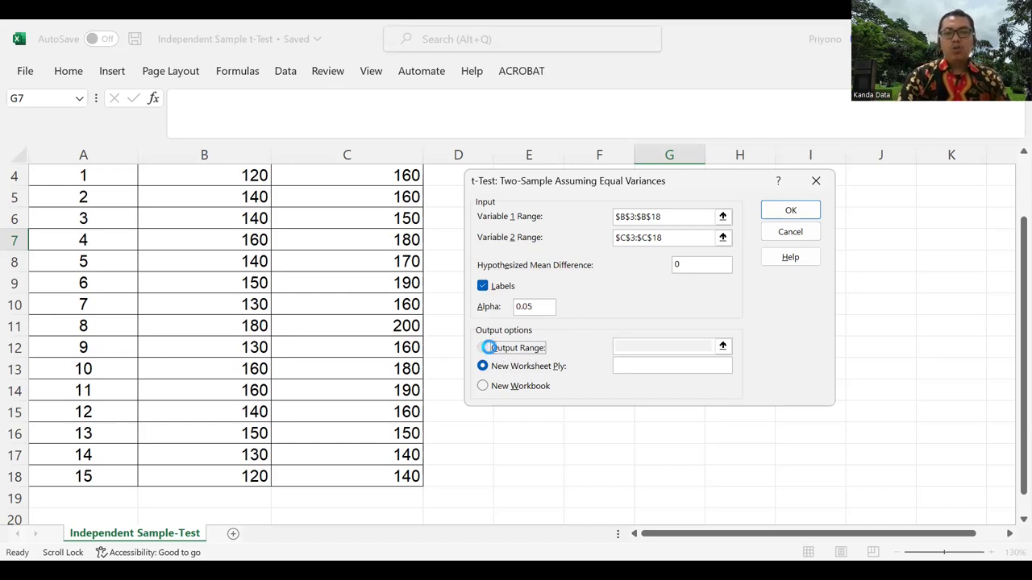
{"action": "left_click", "coordinate": [718, 342]}
{"action": "scroll", "coordinate": [644, 406], "scroll_direction": "up", "scroll_amount": 1}
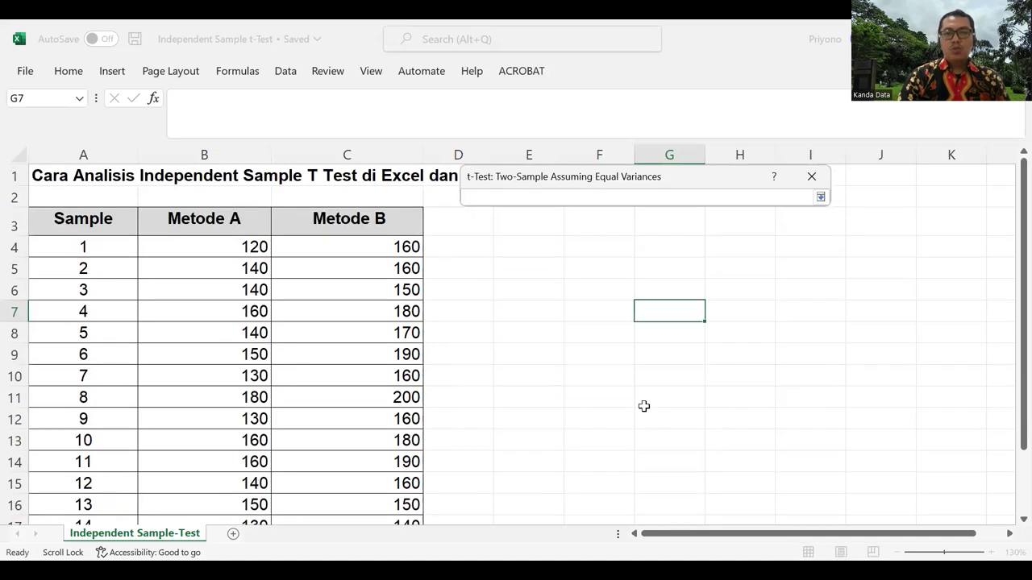
- Set the output range to $F$4 and run the equal-variance t-test
{"action": "left_click", "coordinate": [588, 245]}
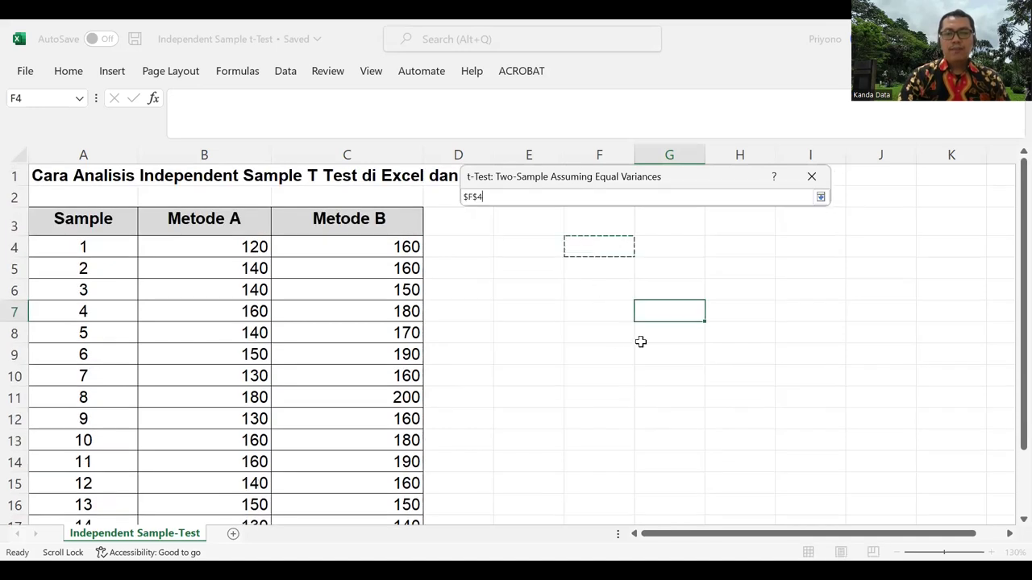
{"action": "left_click", "coordinate": [820, 197]}
{"action": "left_click", "coordinate": [766, 206]}
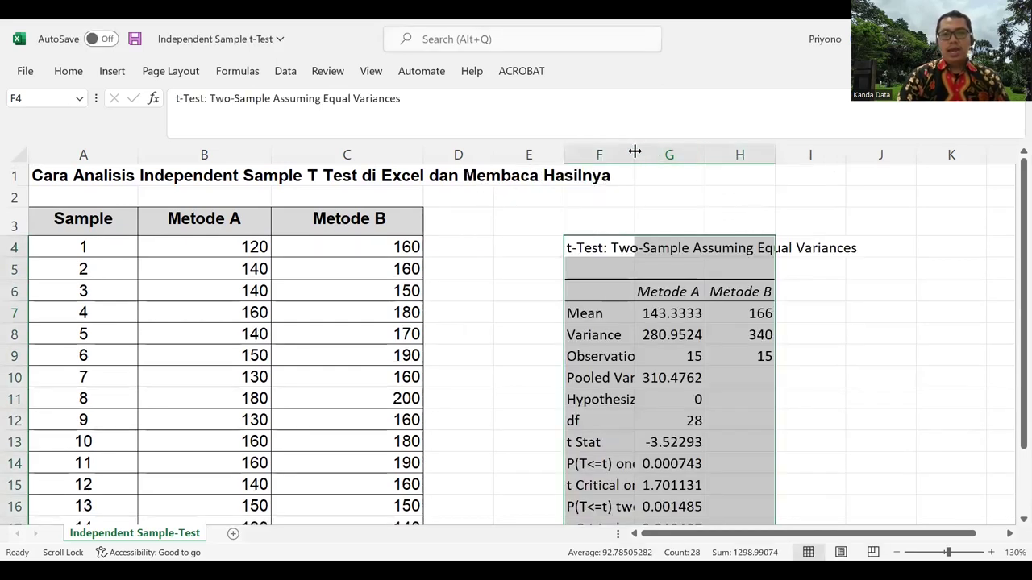
- Widen columns F through H so the full result labels and values show
{"action": "left_click_drag", "start_coordinate": [635, 155], "coordinate": [675, 157]}
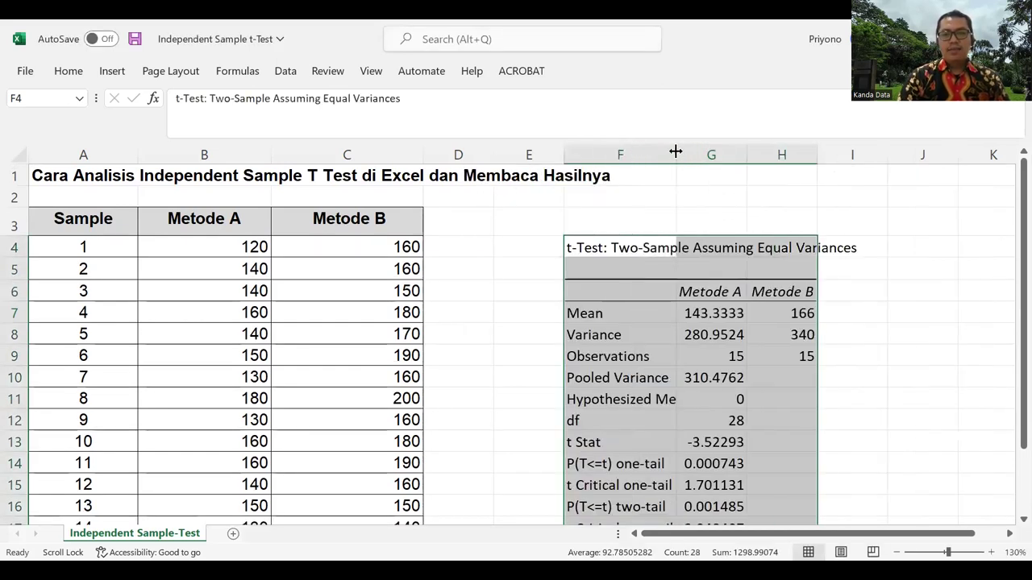
{"action": "left_click_drag", "start_coordinate": [757, 153], "coordinate": [784, 154]}
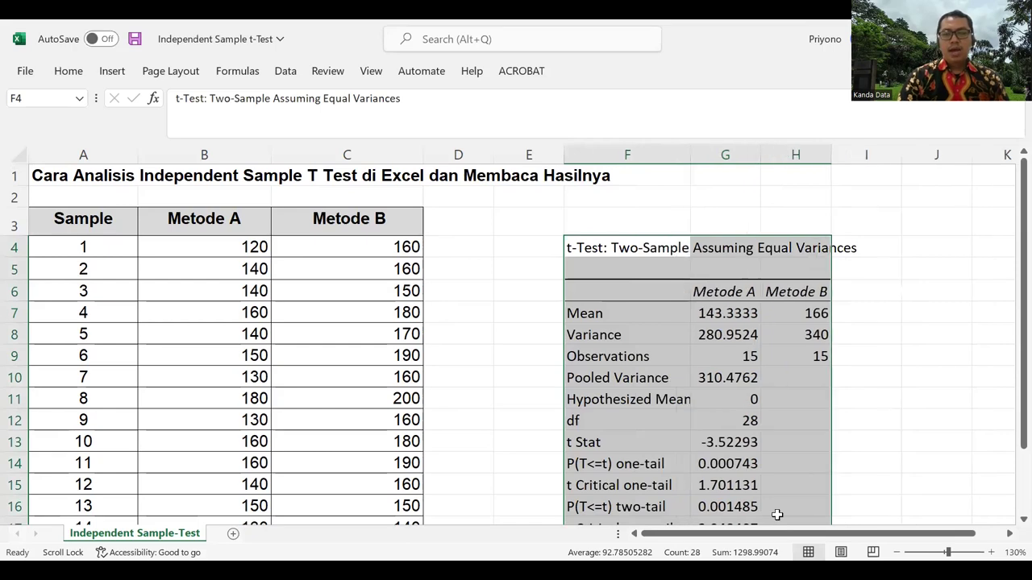
{"action": "left_click_drag", "start_coordinate": [774, 524], "coordinate": [799, 526]}
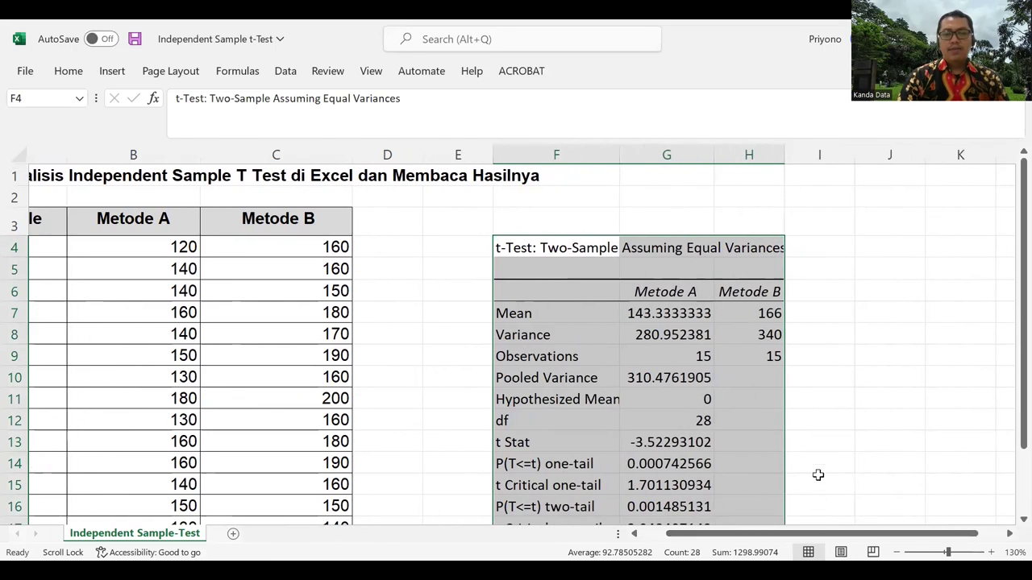
{"action": "scroll", "coordinate": [820, 428], "scroll_direction": "down", "scroll_amount": 1}
{"action": "left_click", "coordinate": [858, 426]}
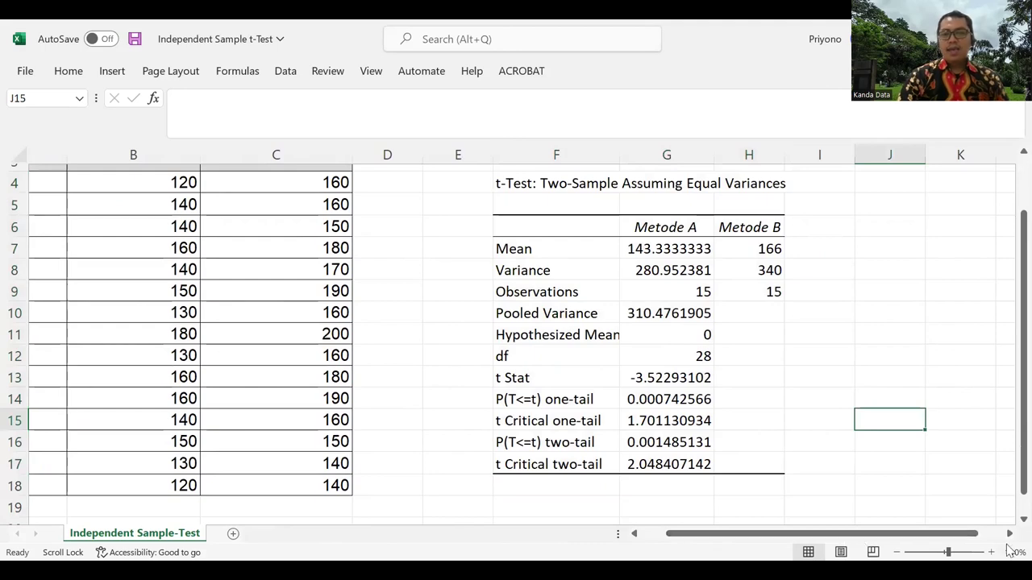
{"action": "left_click", "coordinate": [1008, 535]}
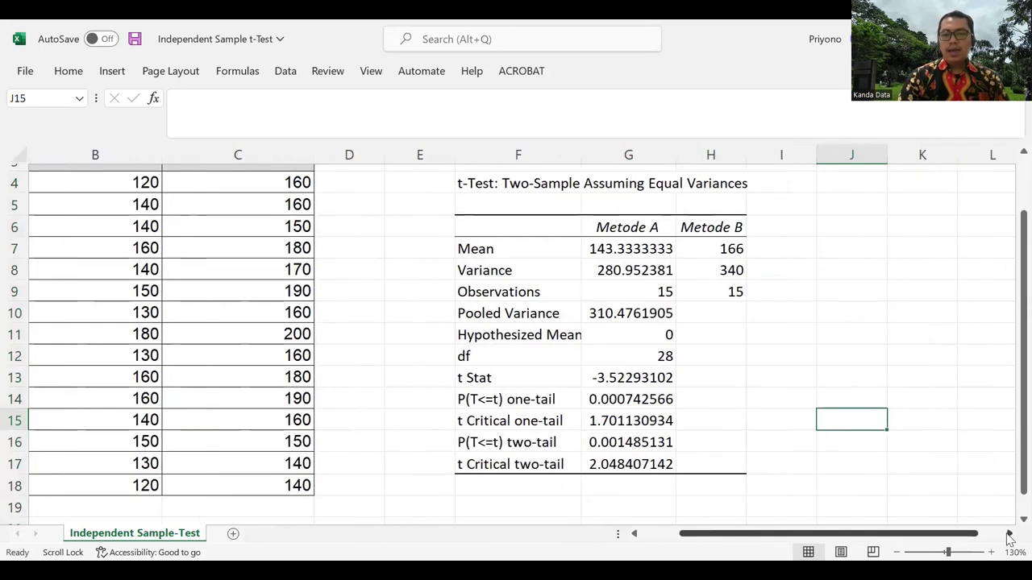
{"action": "left_click", "coordinate": [1009, 535]}
- Fill the Mean row F7:H7 (143.3333333 and 166) with yellow
{"action": "scroll", "coordinate": [623, 435], "scroll_direction": "up", "scroll_amount": 1}
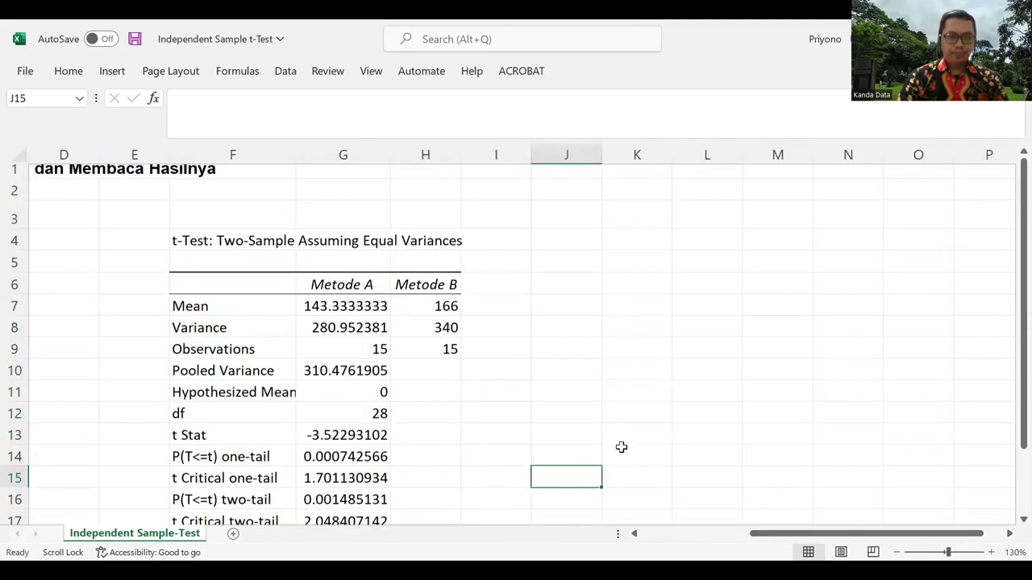
{"action": "scroll", "coordinate": [483, 347], "scroll_direction": "down", "scroll_amount": 1}
{"action": "left_click", "coordinate": [373, 225]}
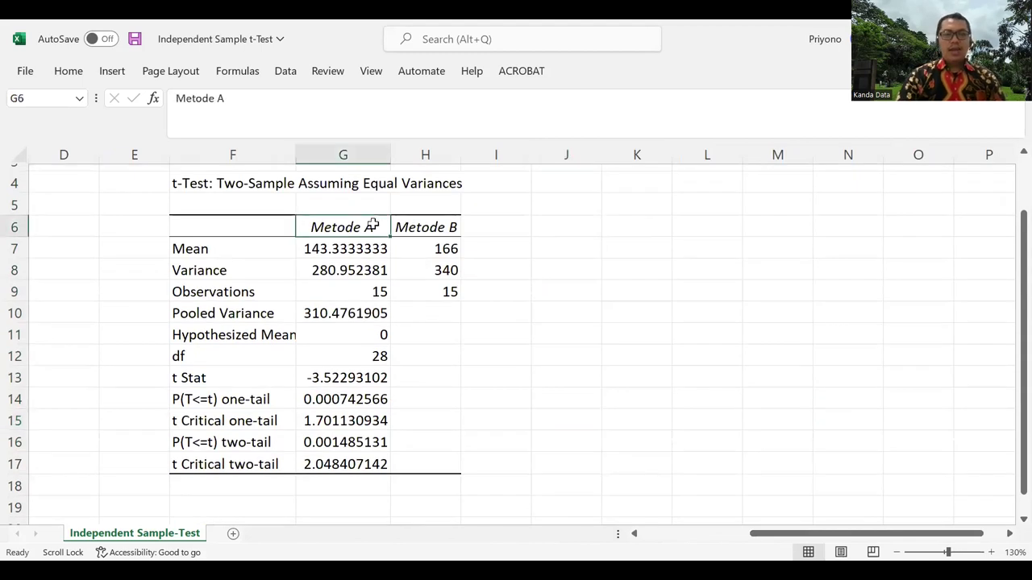
{"action": "left_click", "coordinate": [431, 227]}
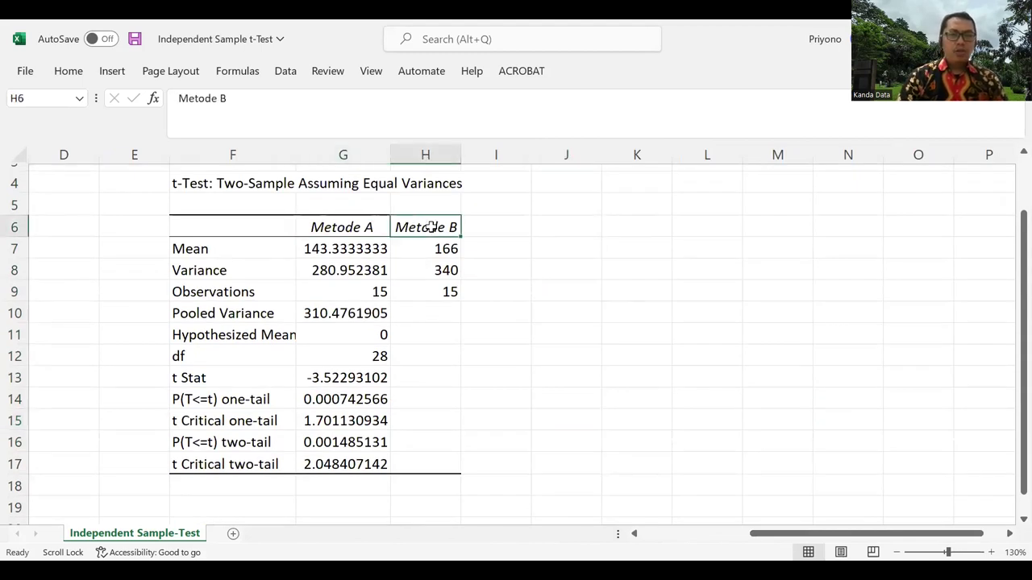
{"action": "left_click_drag", "start_coordinate": [259, 249], "coordinate": [435, 249]}
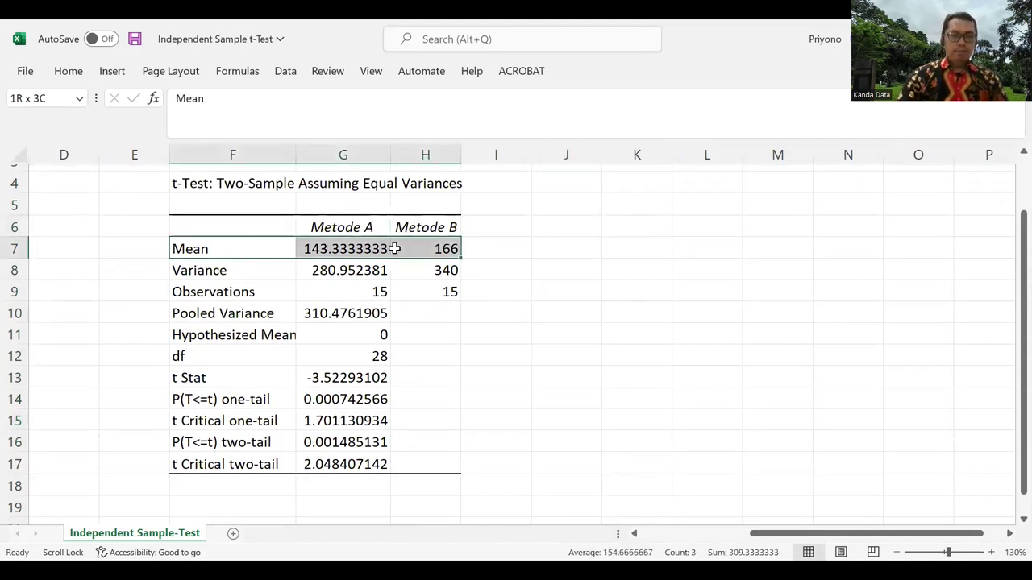
{"action": "left_click", "coordinate": [69, 75]}
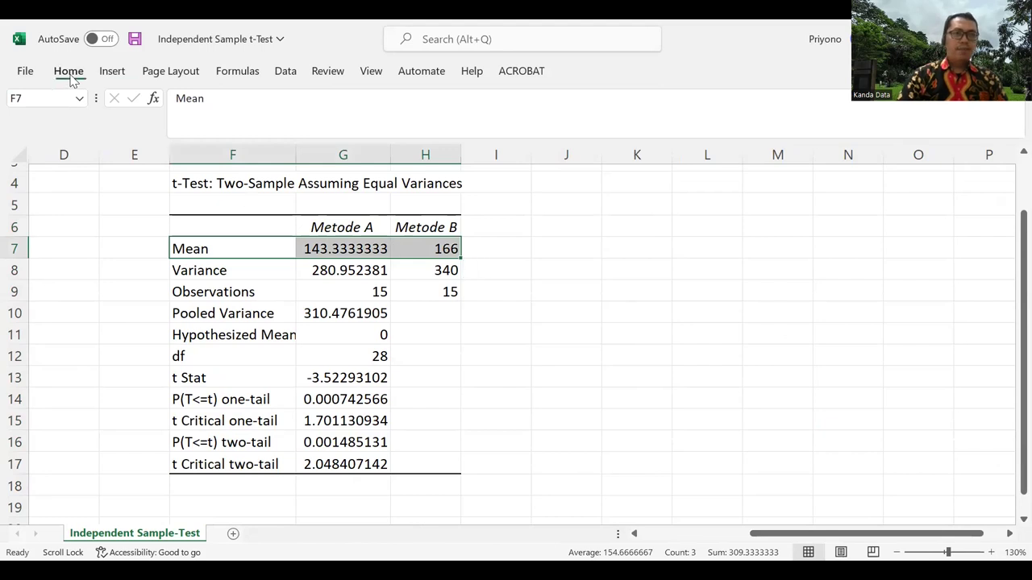
{"action": "left_click", "coordinate": [274, 127]}
{"action": "left_click", "coordinate": [299, 279]}
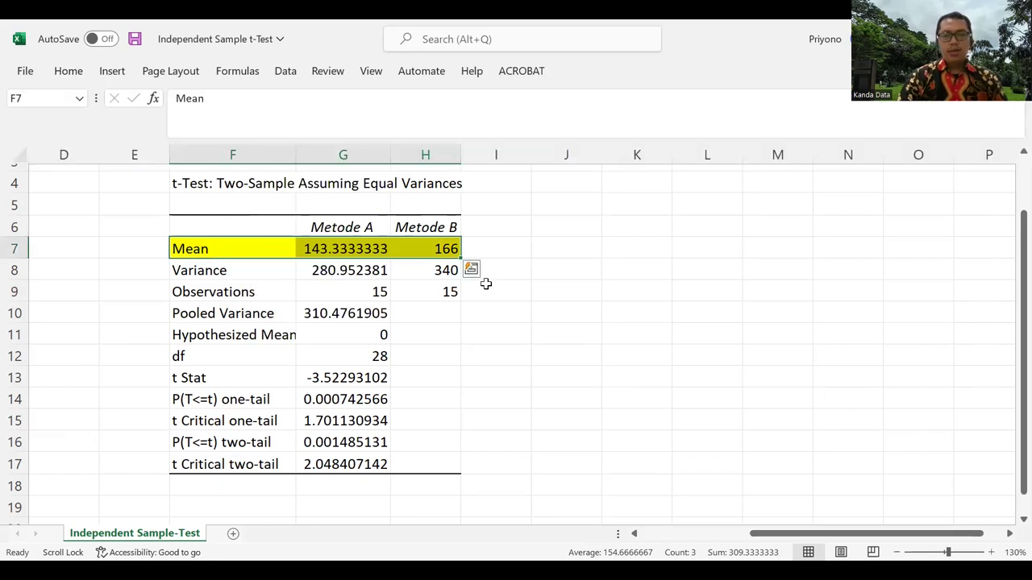
{"action": "left_click", "coordinate": [470, 327]}
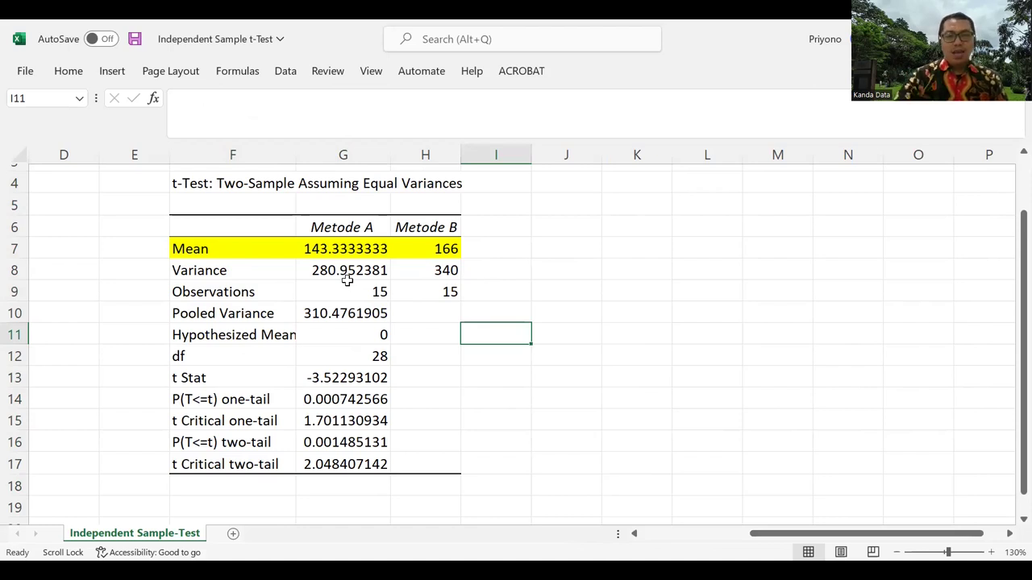
- Fill the t Stat row F13:G13 with yellow
{"action": "left_click_drag", "start_coordinate": [222, 377], "coordinate": [347, 378]}
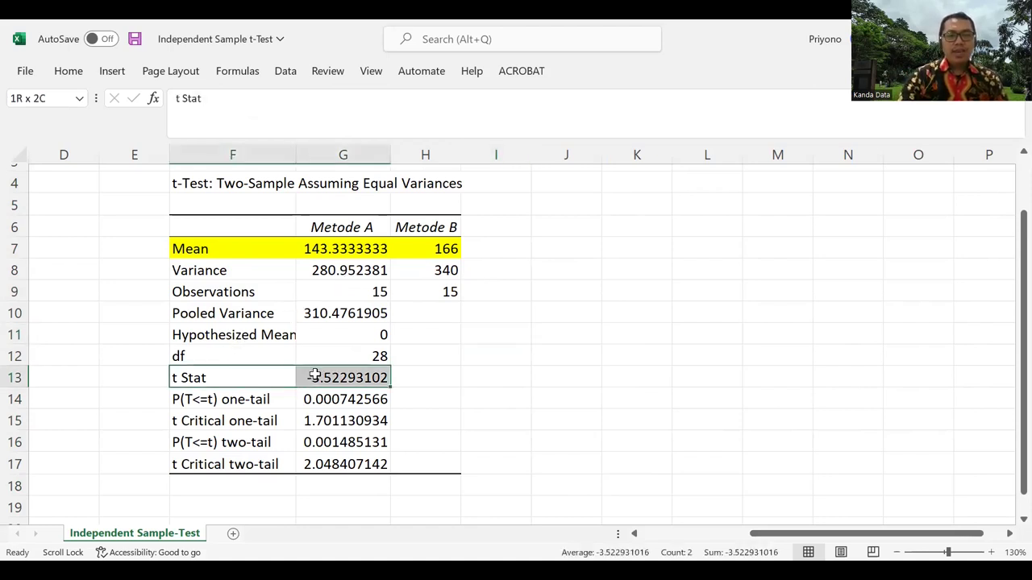
{"action": "left_click", "coordinate": [87, 72]}
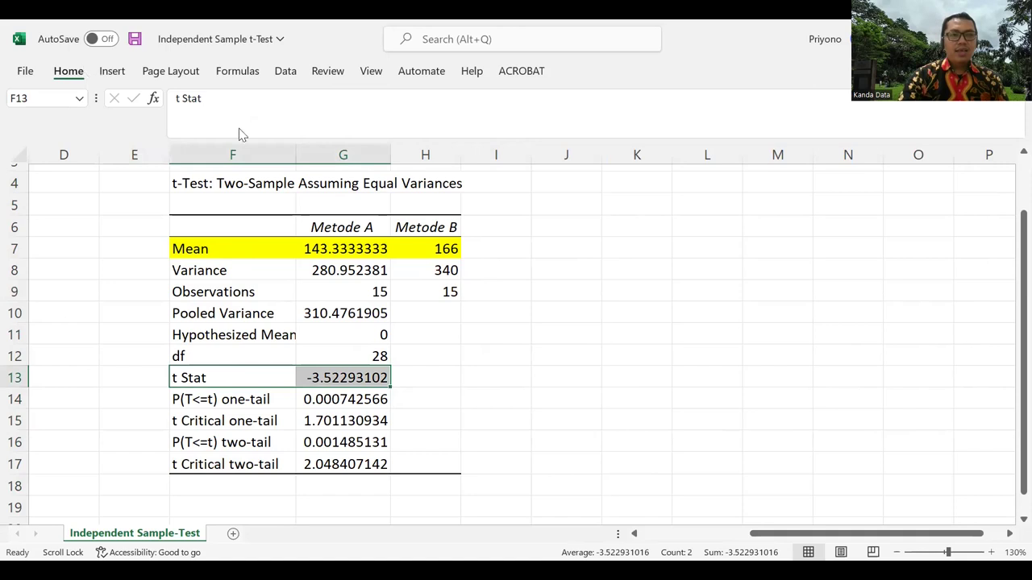
{"action": "left_click", "coordinate": [259, 127]}
{"action": "left_click", "coordinate": [343, 396]}
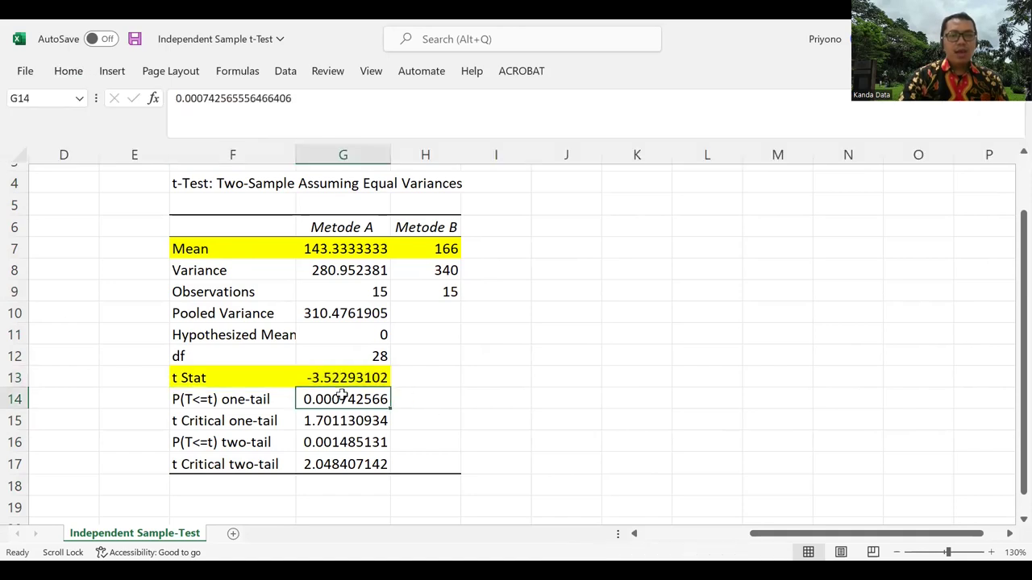
- Fill the two-tail p-value and t Critical two-tail rows F16:G17 with yellow
{"action": "mouse_move", "coordinate": [228, 442]}
{"action": "left_mouse_down"}
{"action": "mouse_move", "coordinate": [334, 452]}
{"action": "mouse_move", "coordinate": [338, 465]}
{"action": "left_mouse_up"}
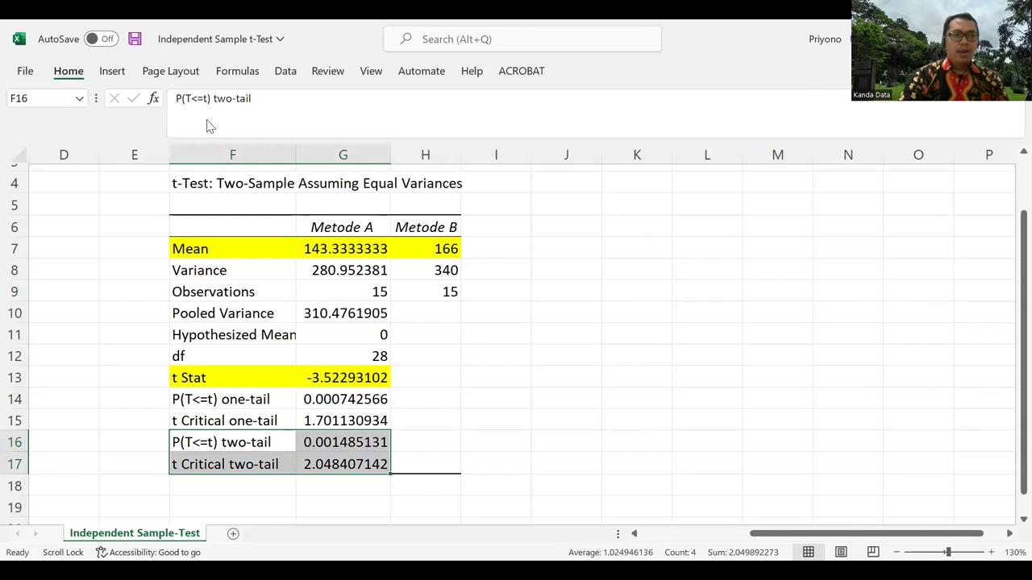
{"action": "left_click", "coordinate": [252, 467]}
{"action": "left_click", "coordinate": [276, 446]}
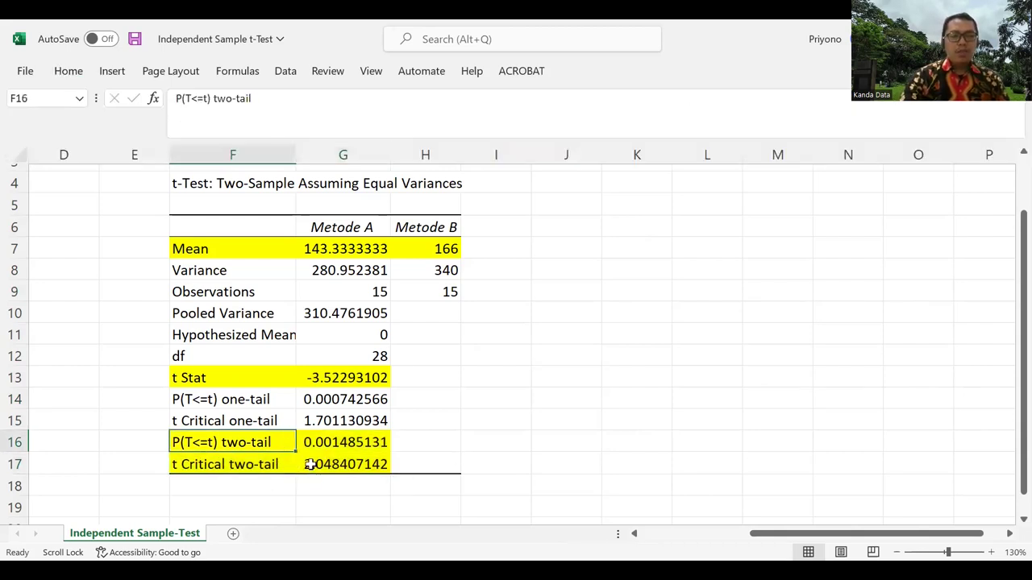
{"action": "left_click", "coordinate": [324, 446]}
{"action": "left_click", "coordinate": [271, 468]}
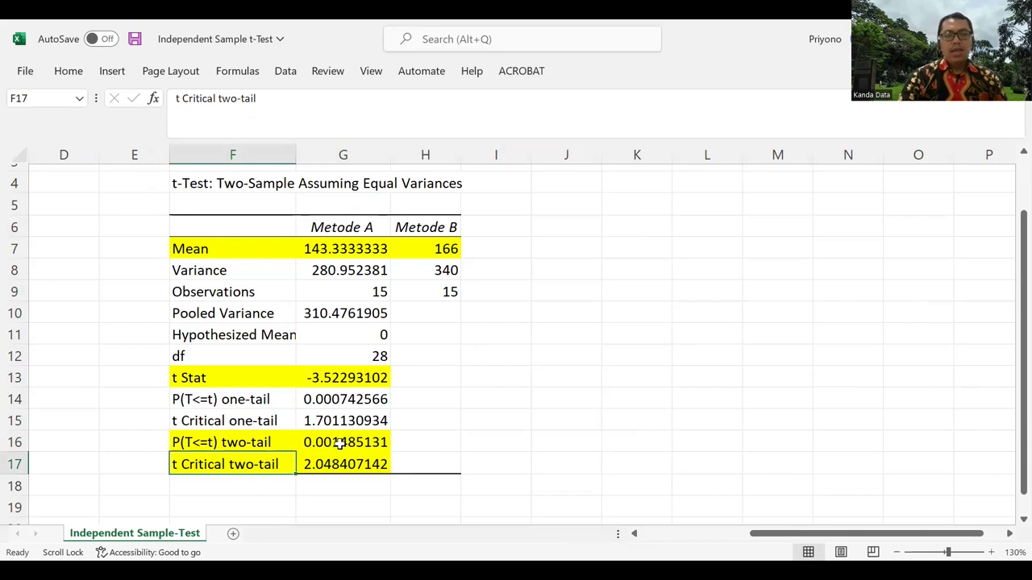
{"action": "left_click", "coordinate": [339, 446]}
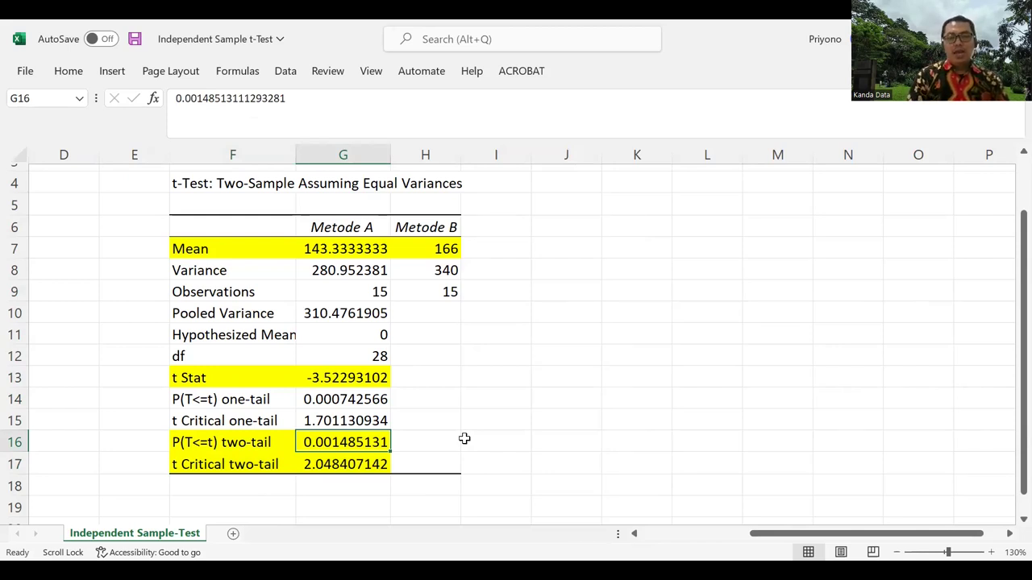
{"action": "left_click", "coordinate": [356, 472]}
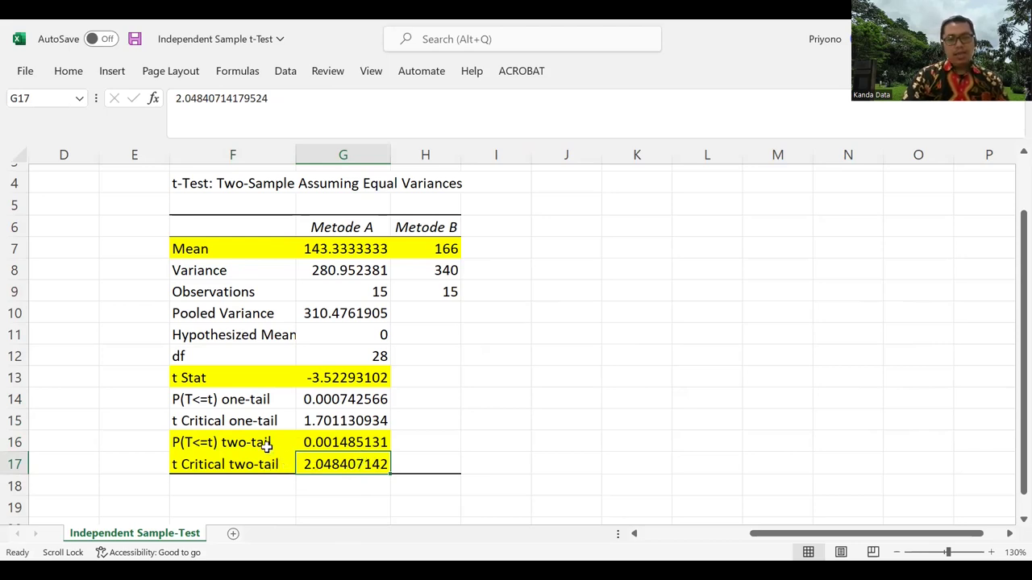
{"action": "left_click", "coordinate": [323, 445]}
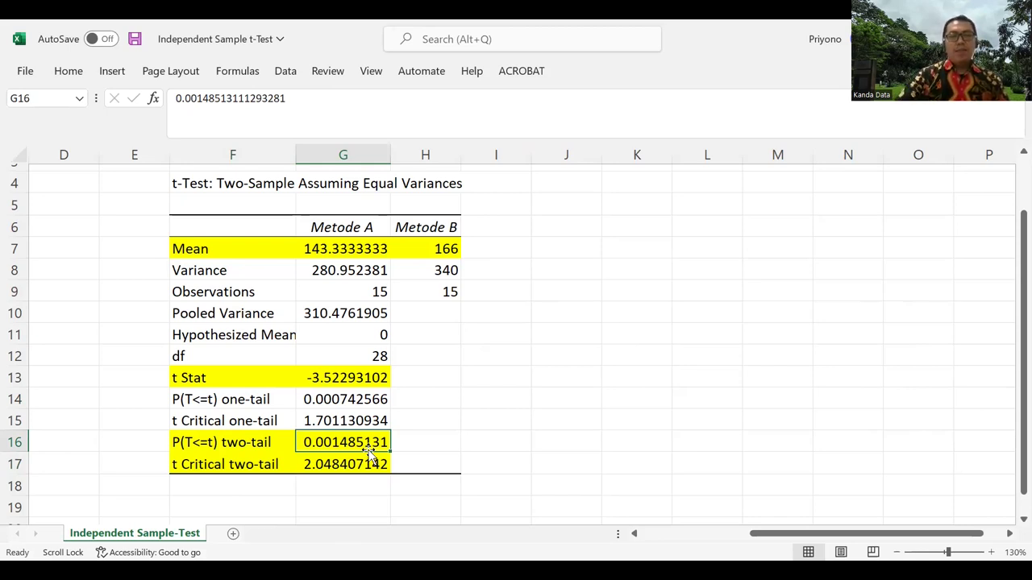
{"action": "left_click", "coordinate": [303, 466]}
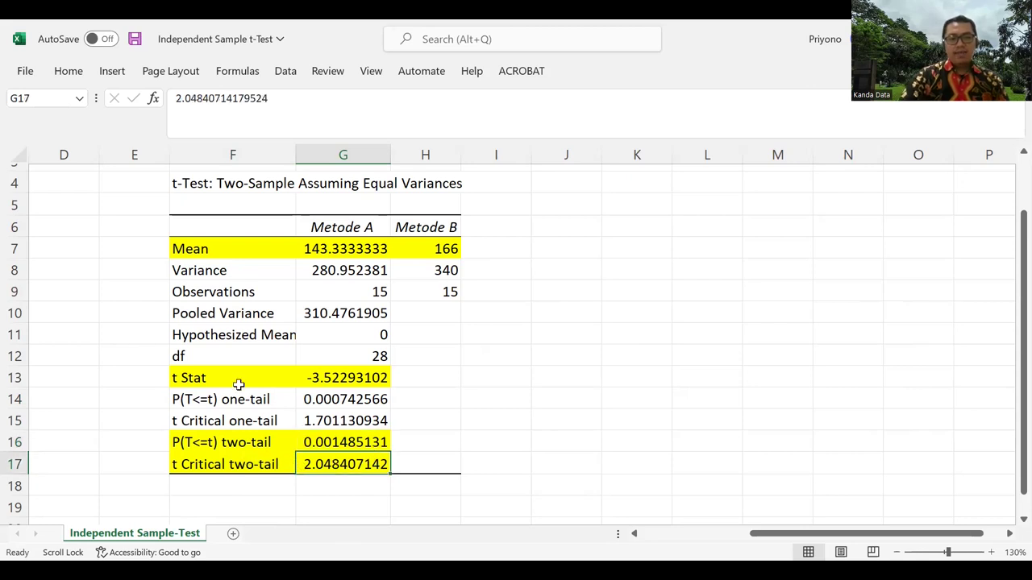
{"action": "left_click", "coordinate": [333, 377]}
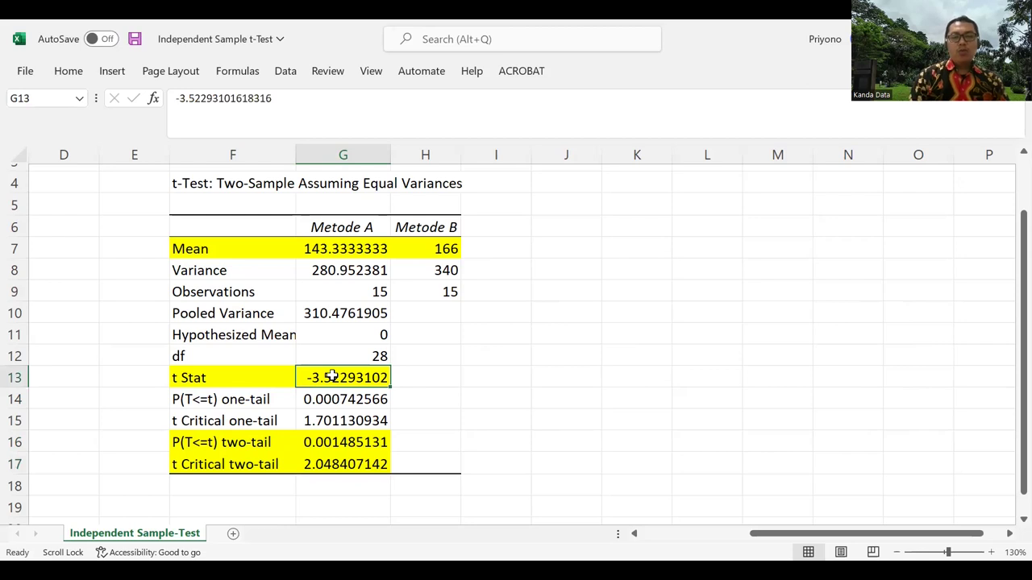